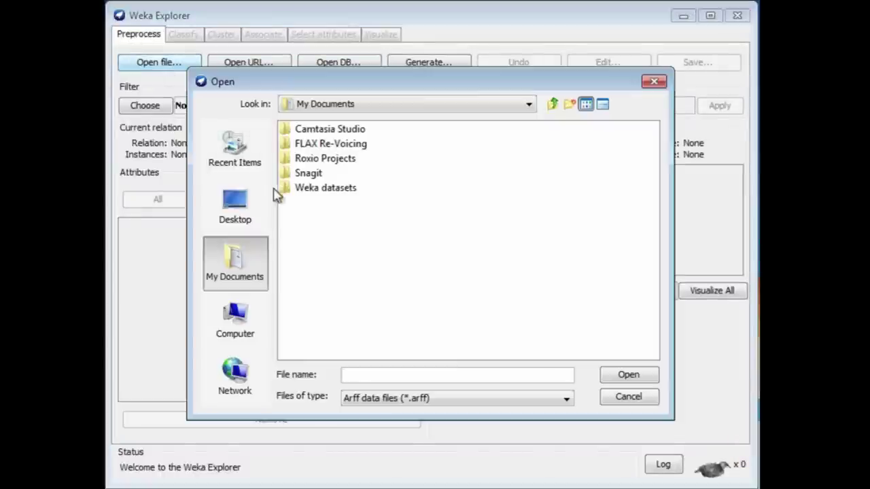
- Load weather.nominal.arff from the Weka datasets folder, giving 14 instances and 5 attributes
click(287, 190)
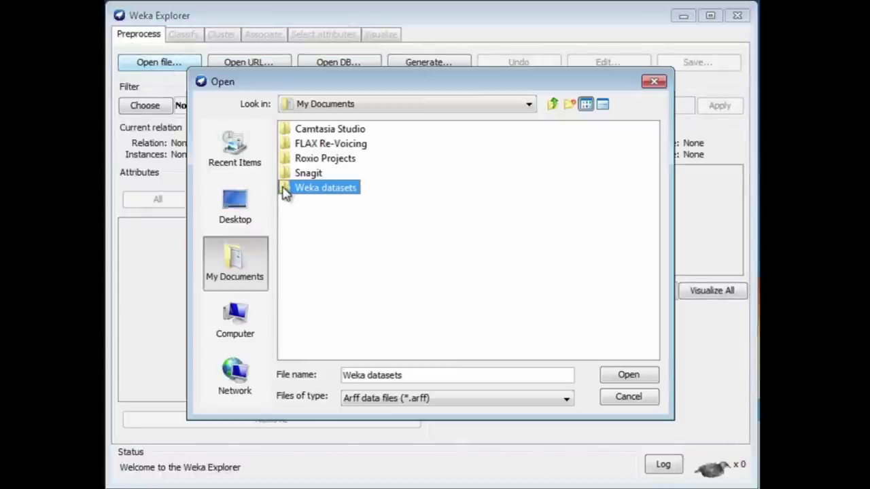
double_click(285, 190)
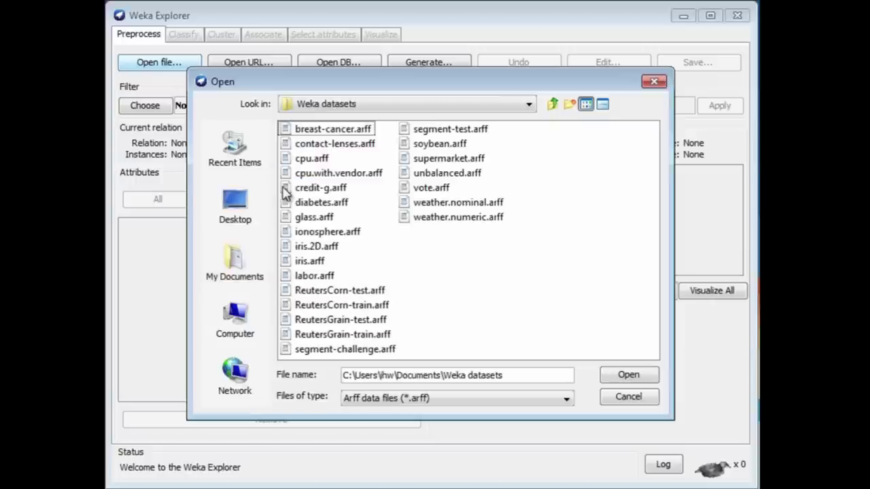
click(448, 204)
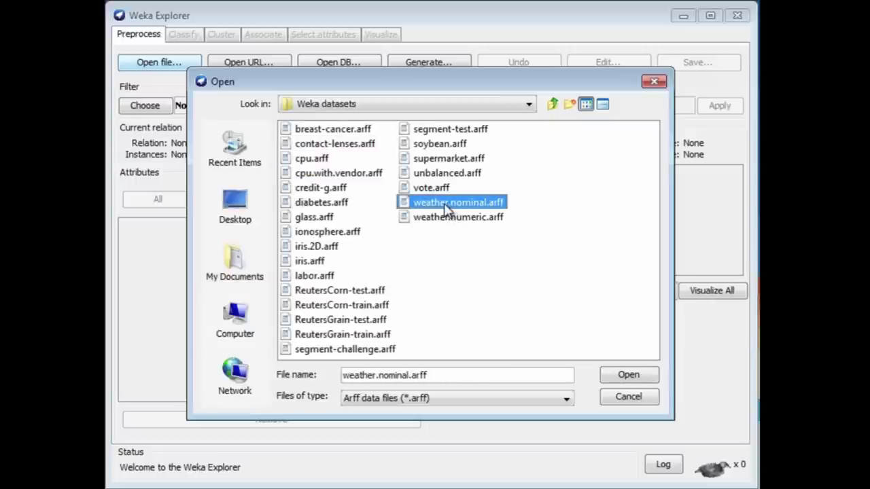
double_click(403, 204)
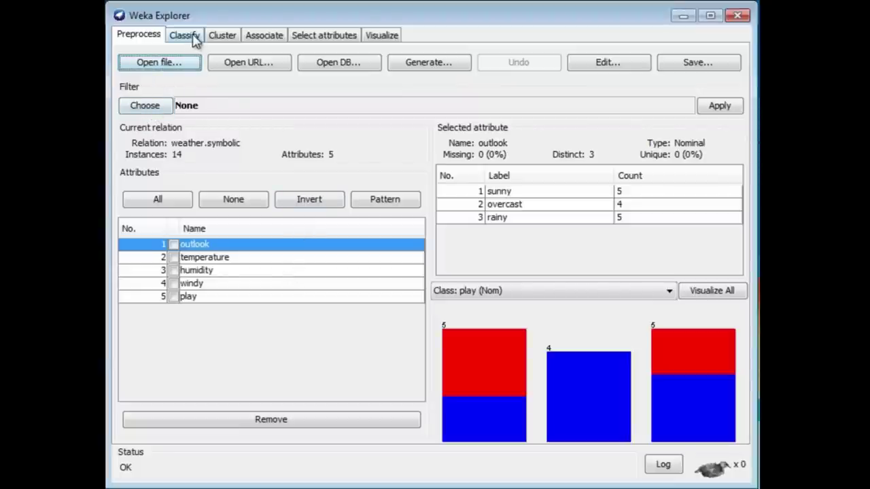
- Choose the filters > unsupervised > attribute > Remove filter
click(151, 113)
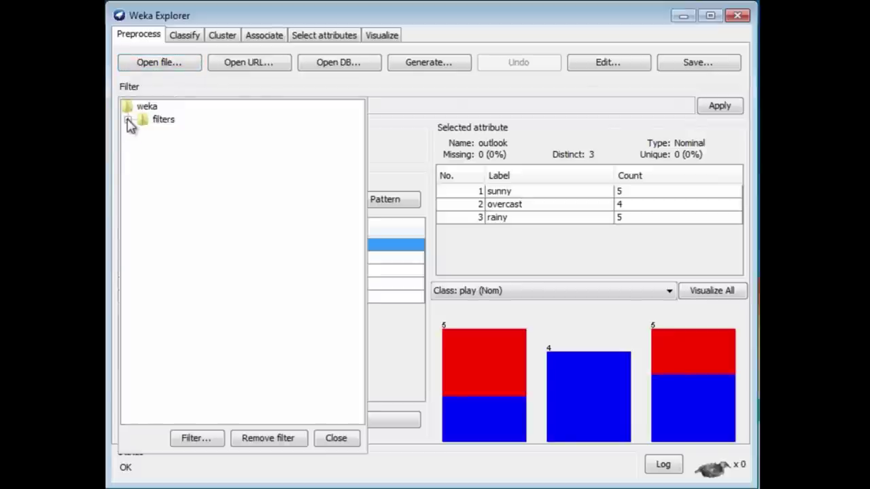
click(127, 120)
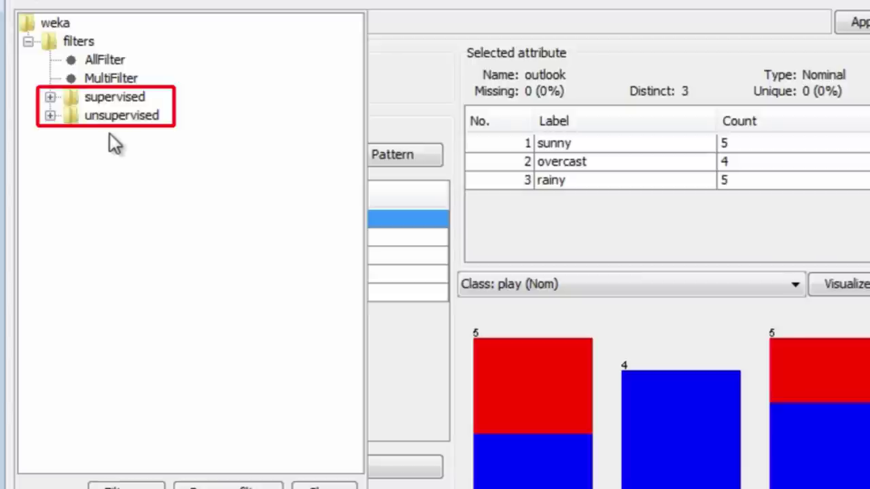
click(51, 115)
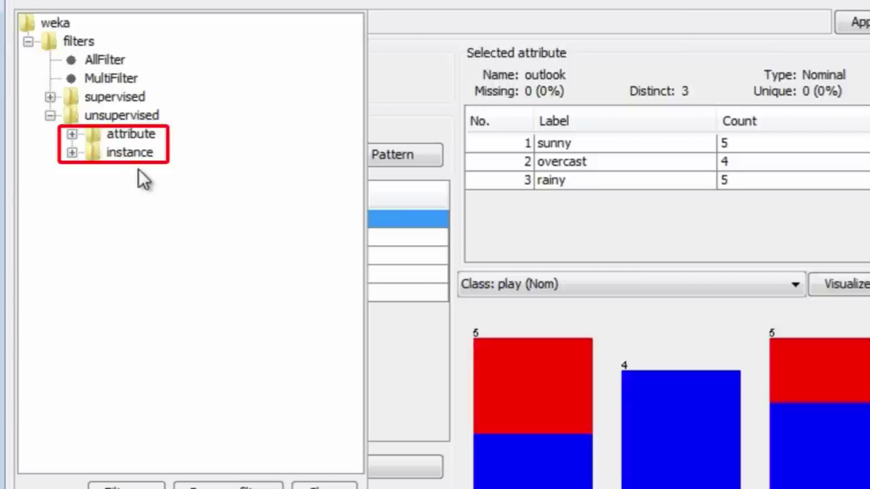
click(72, 135)
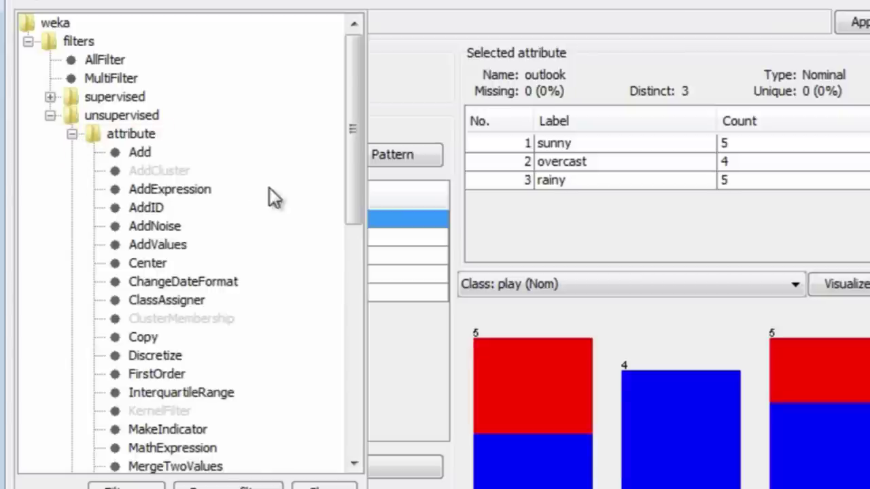
scroll(270, 188, down, 3)
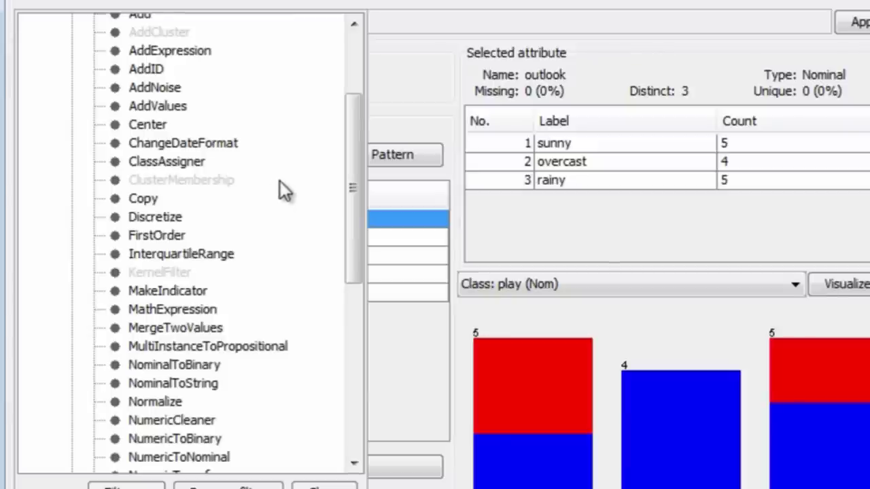
scroll(279, 181, down, 5)
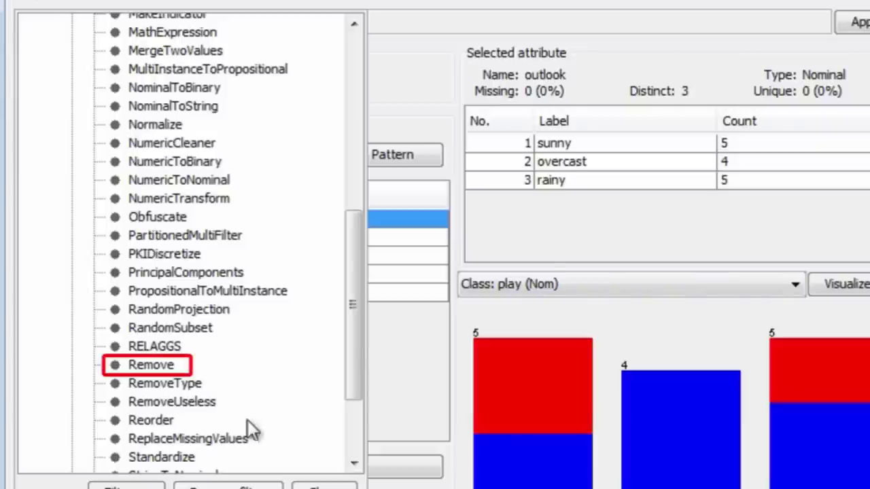
click(163, 369)
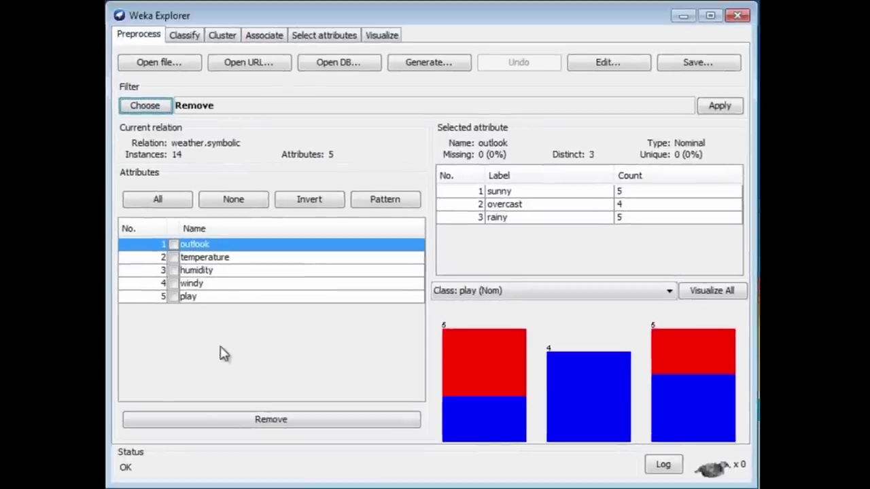
- Apply Remove with attributeIndices 3, dropping humidity and leaving 4 attributes
click(233, 199)
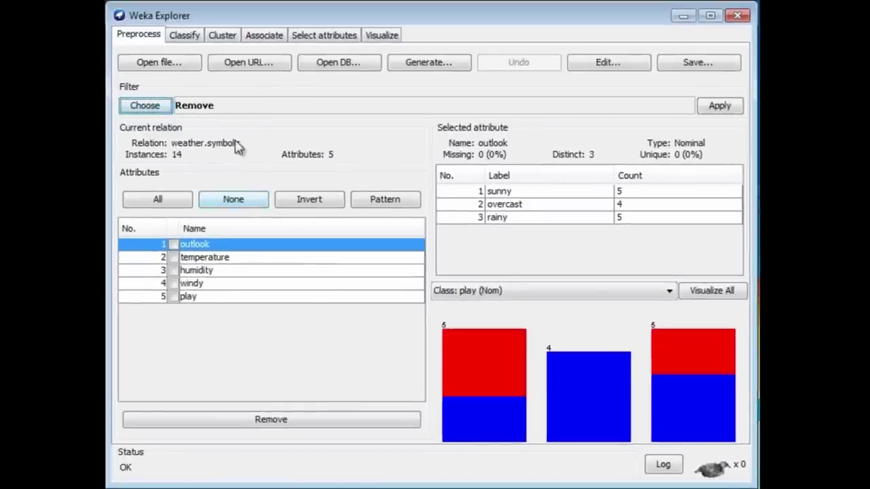
click(209, 113)
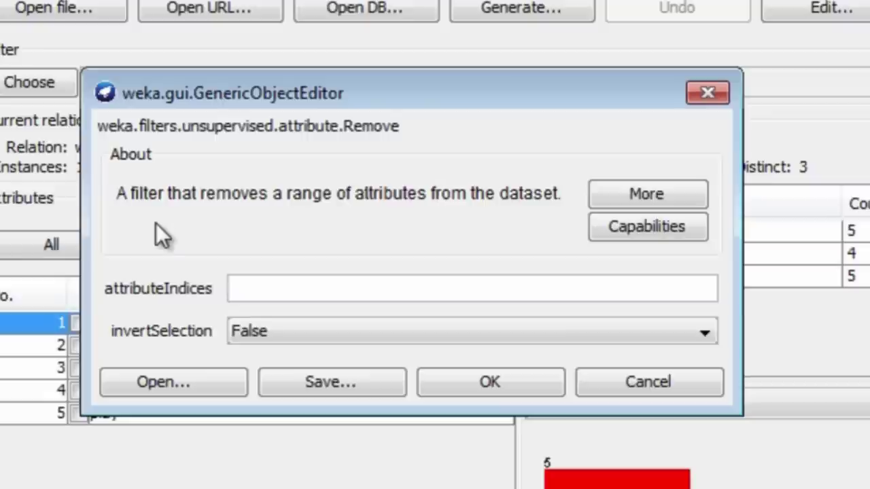
click(234, 290)
text(3)
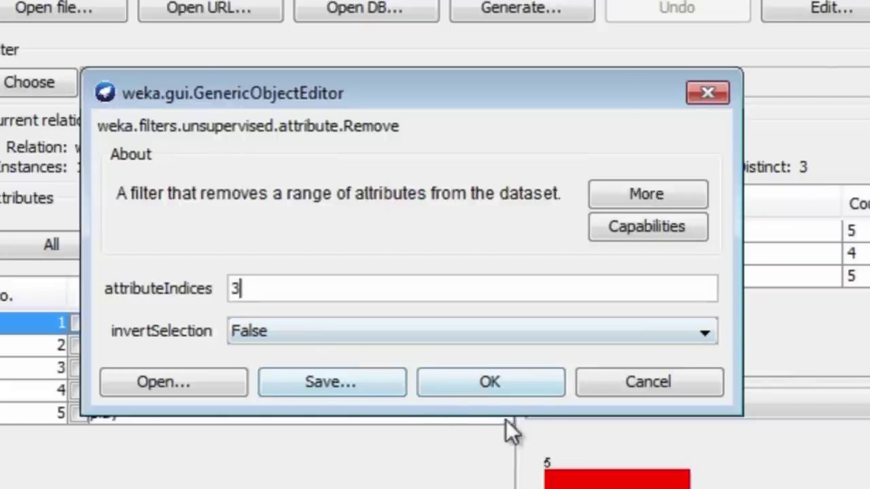
click(490, 384)
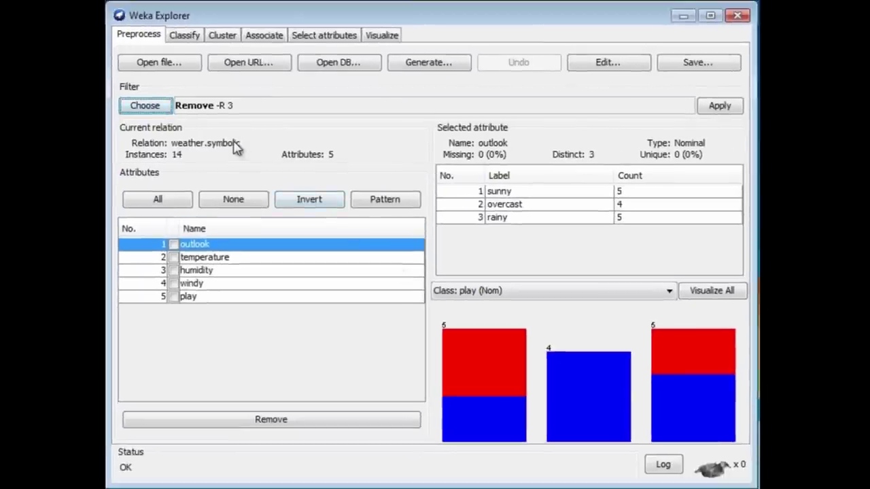
click(717, 107)
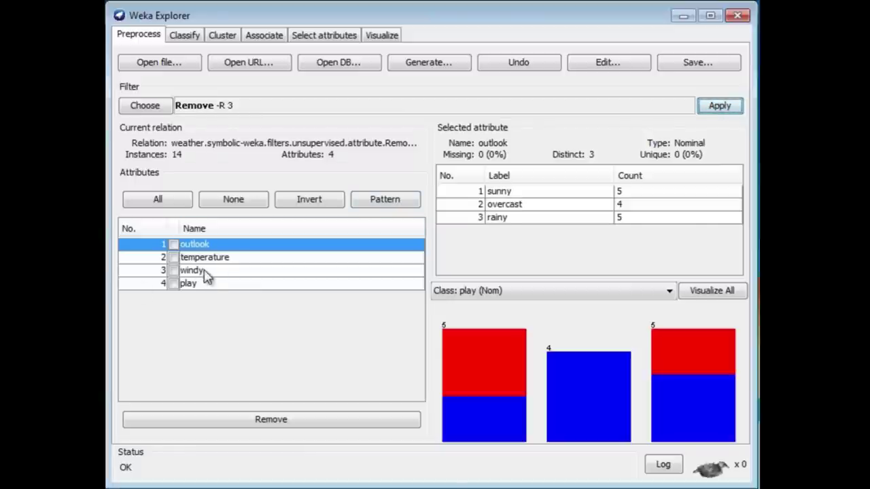
click(537, 65)
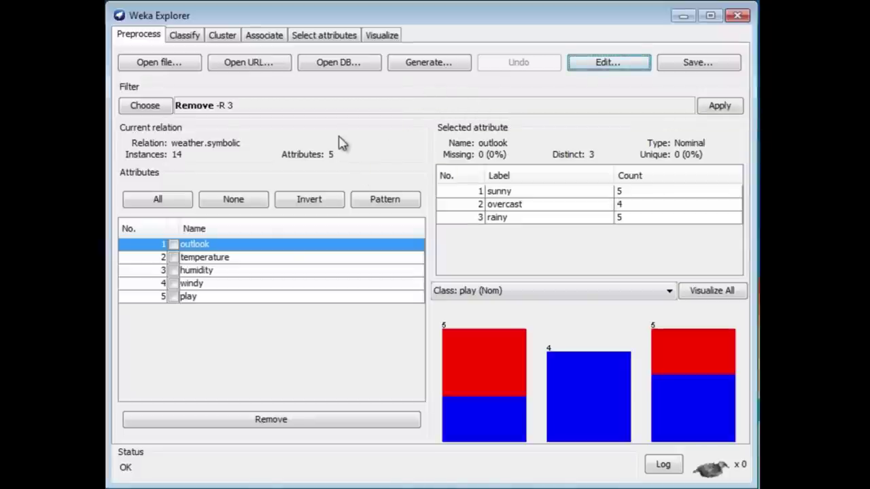
click(174, 270)
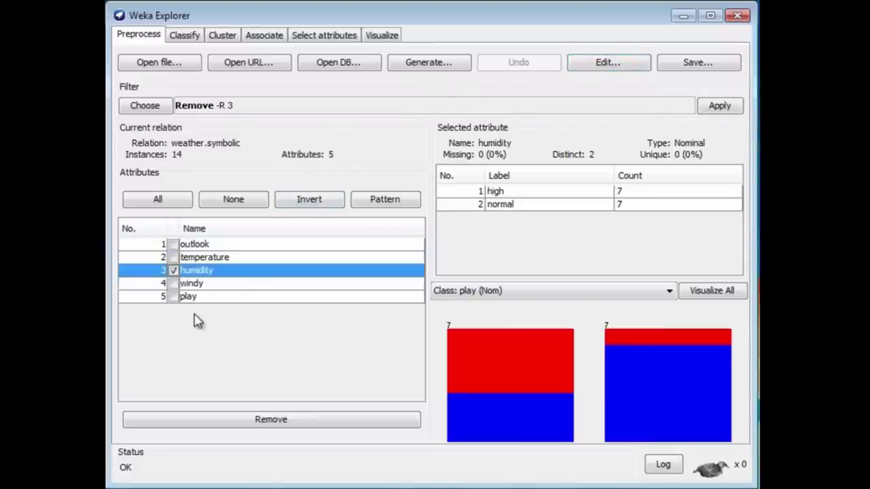
click(315, 427)
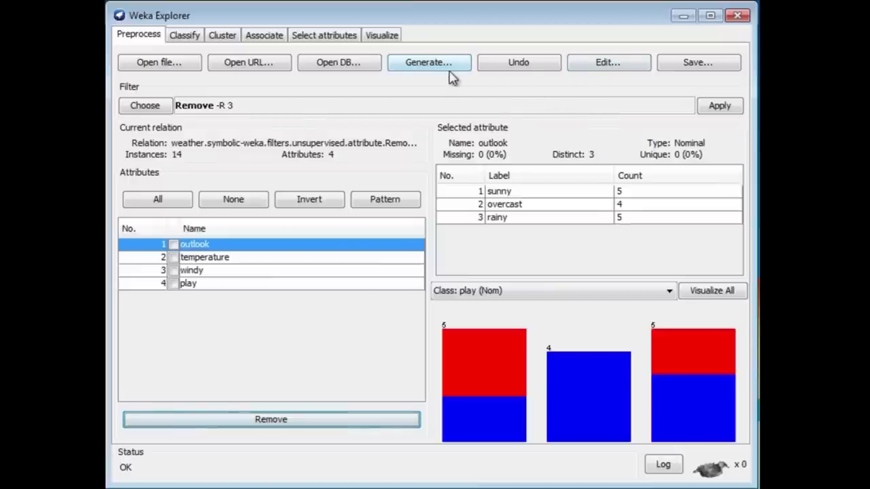
click(520, 68)
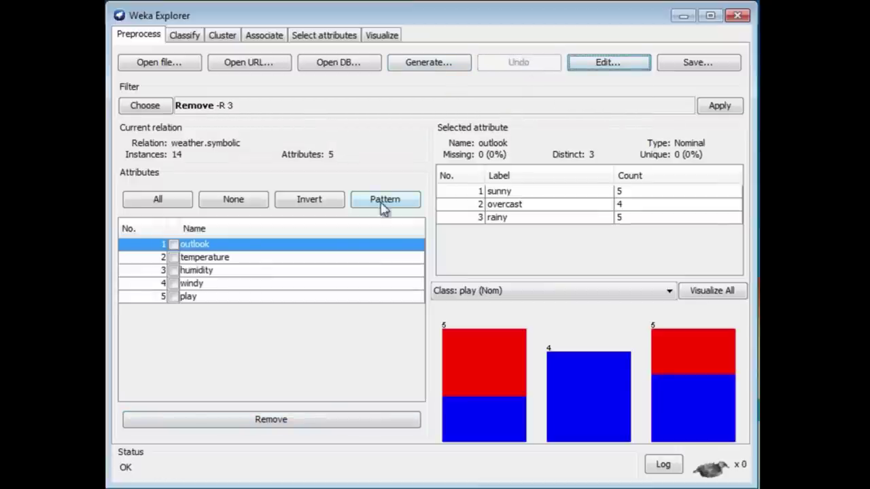
click(199, 271)
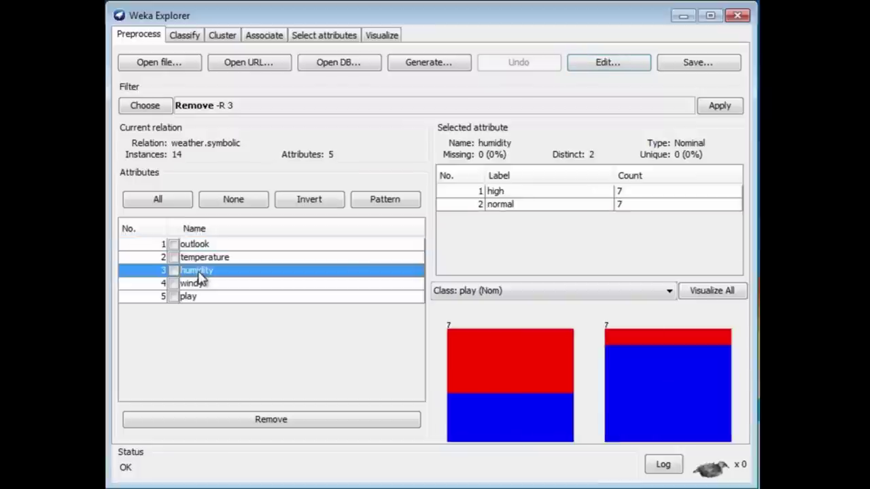
- Choose the filters > unsupervised > instance > RemoveWithValues filter
click(145, 106)
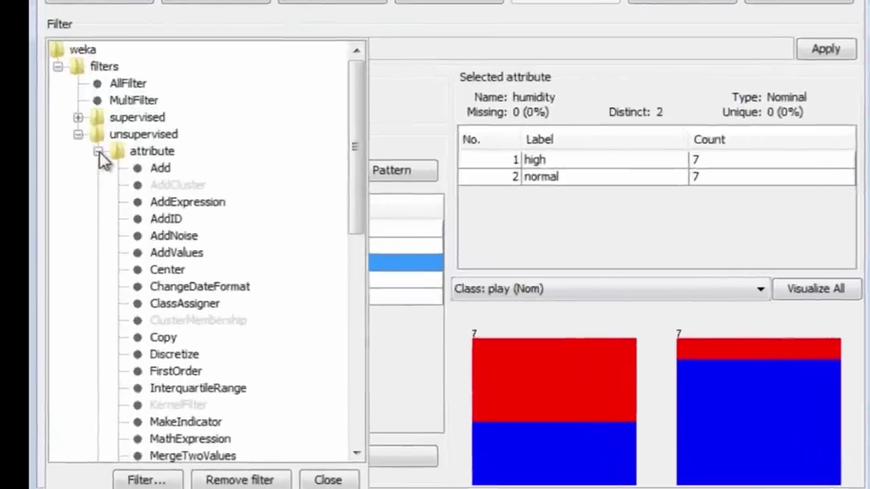
click(159, 185)
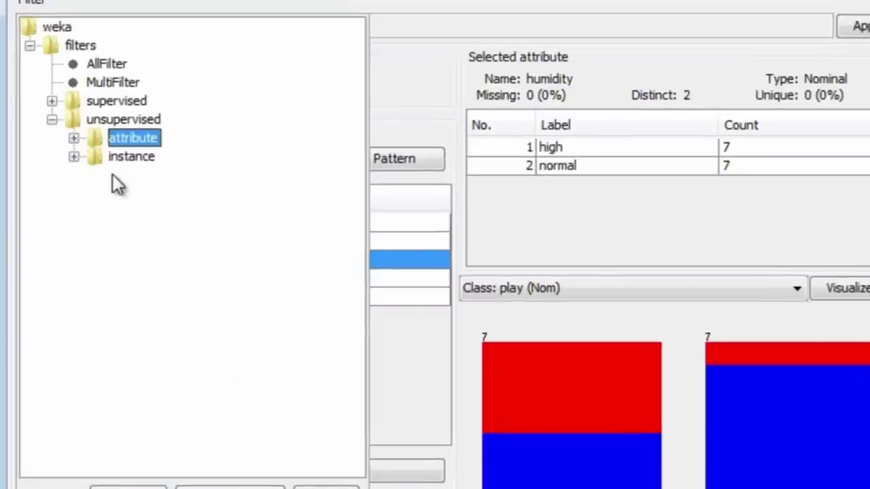
click(74, 157)
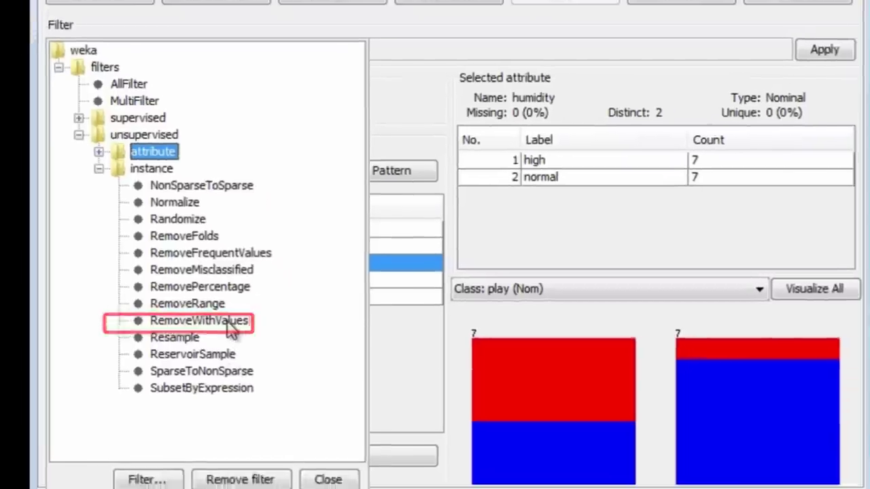
click(215, 324)
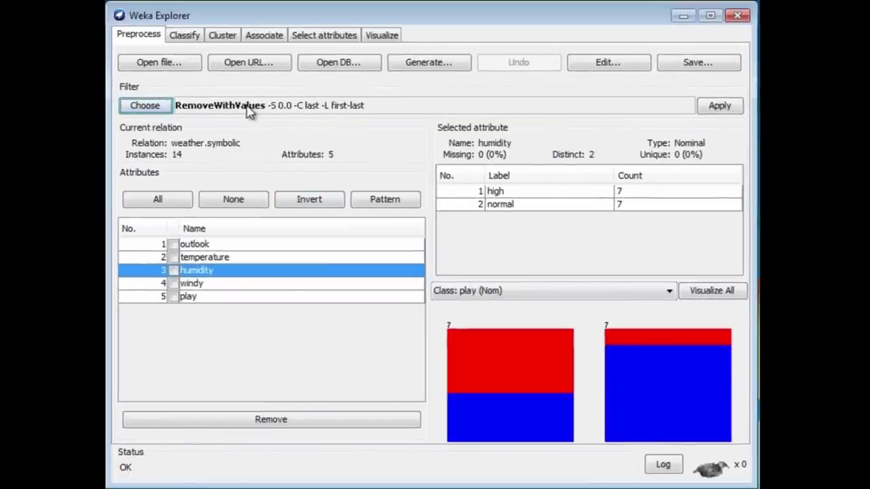
- Set RemoveWithValues attributeIndex to 3 and nominalIndices to 1 (-S 0.0 -C 3 -L 1)
click(220, 110)
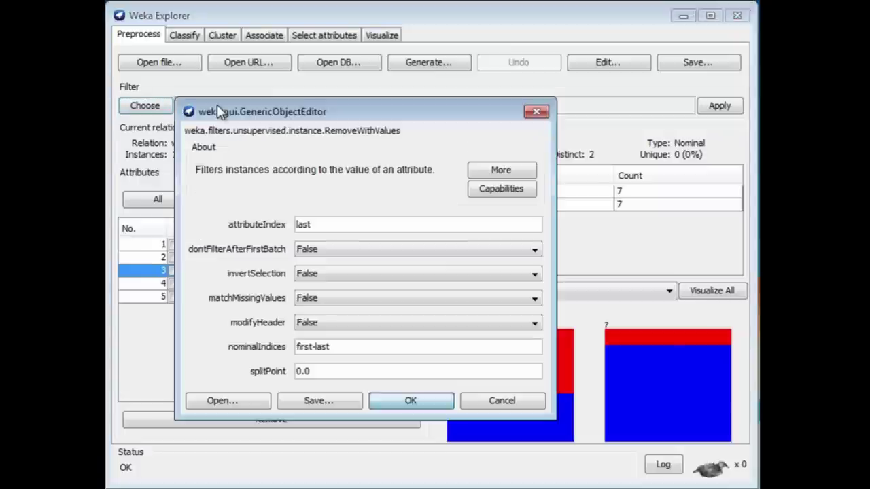
click(501, 171)
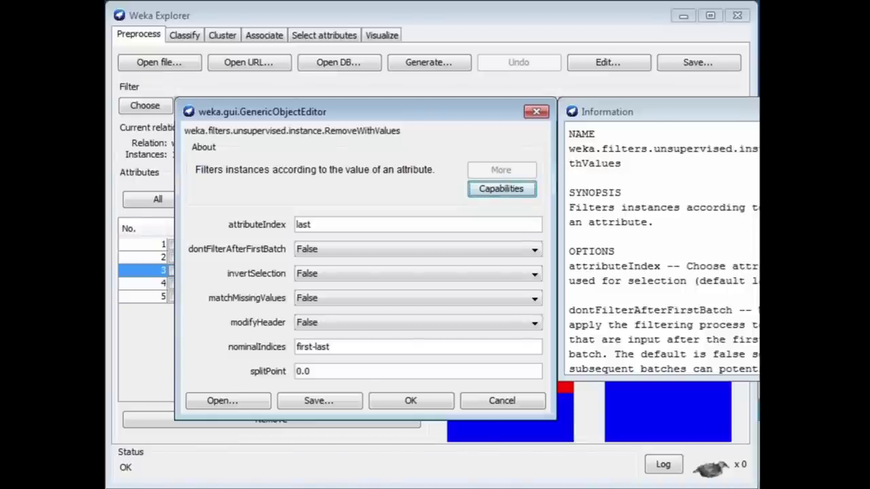
key(alt+F4)
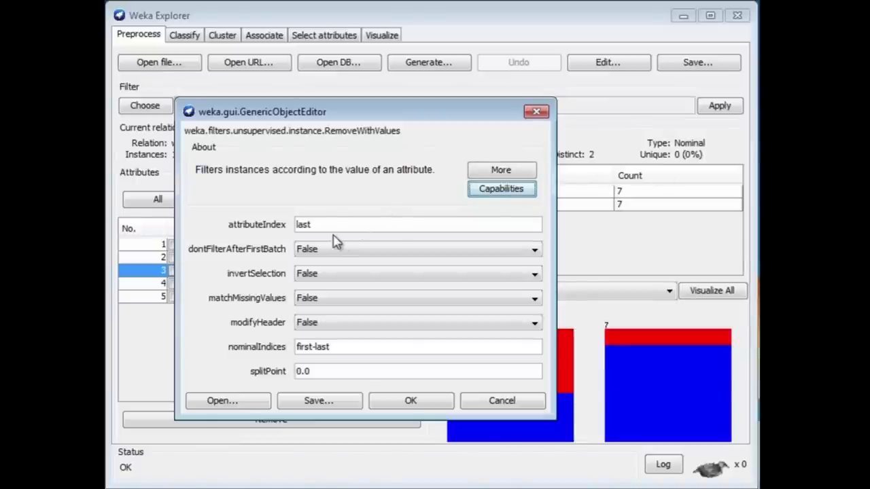
drag(324, 224, 262, 225)
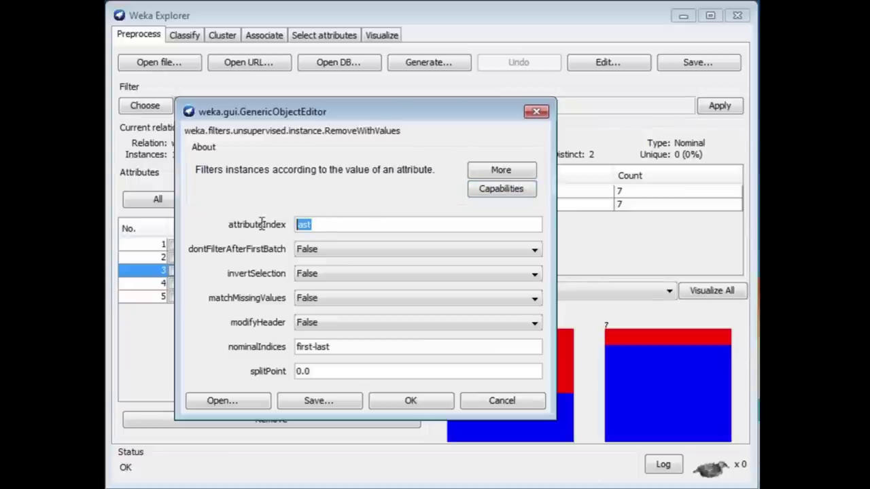
text(3)
drag(342, 349, 288, 342)
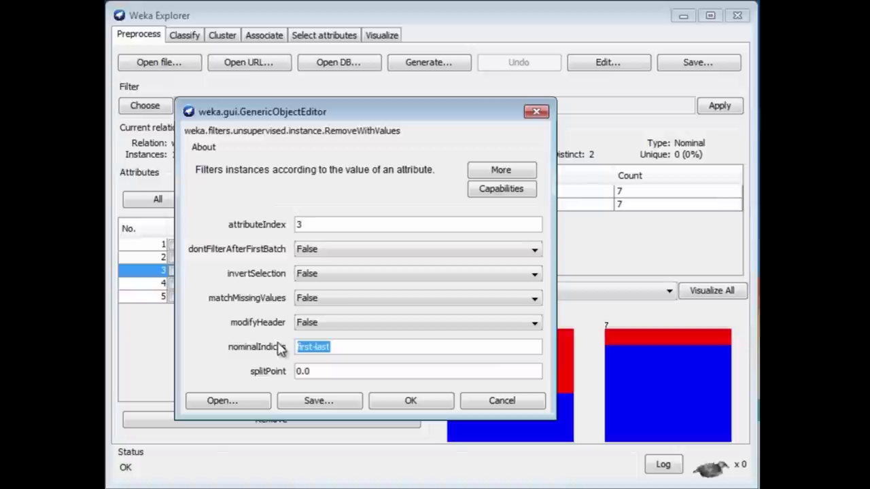
text(1)
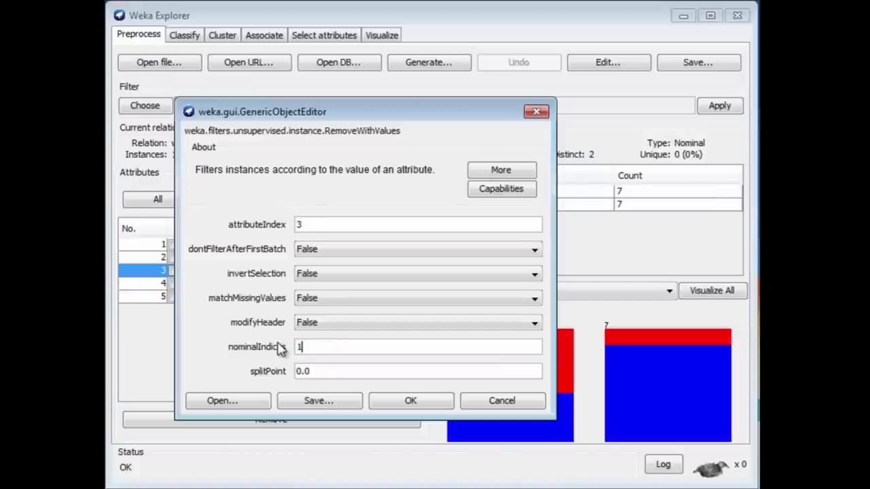
click(431, 406)
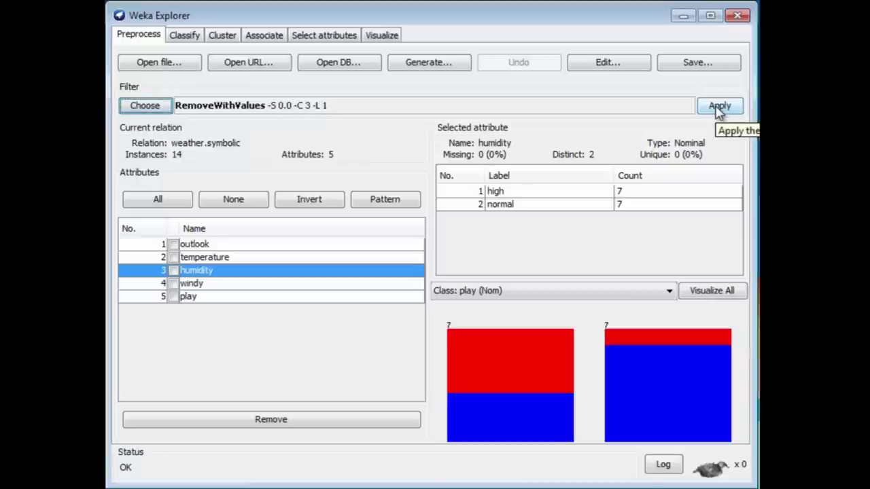
- Apply RemoveWithValues, check humidity's 7 remaining instances, then undo back to 14
click(719, 107)
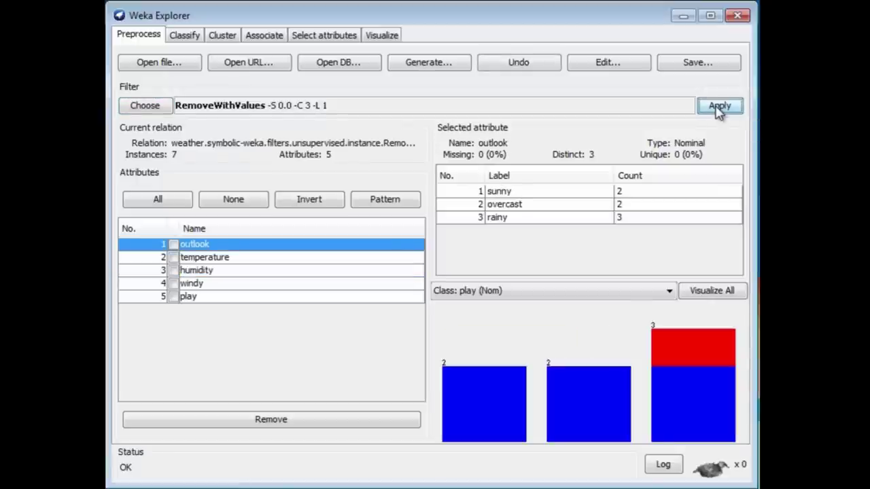
click(199, 270)
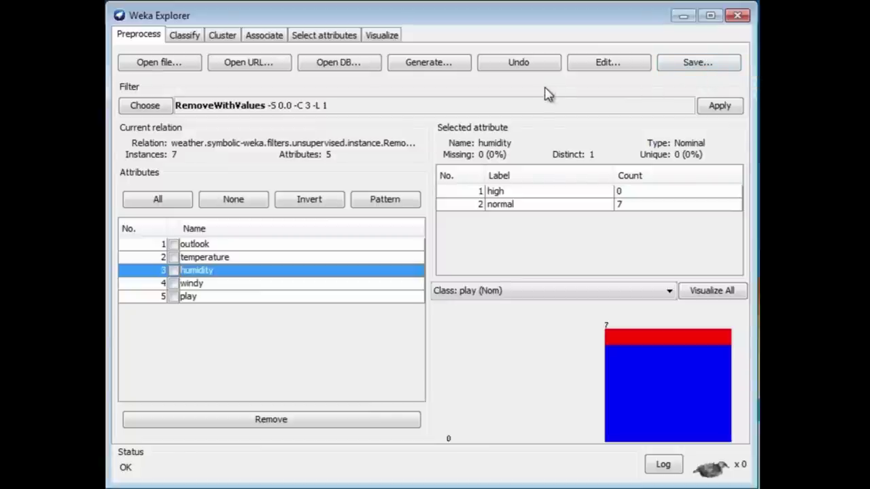
click(538, 66)
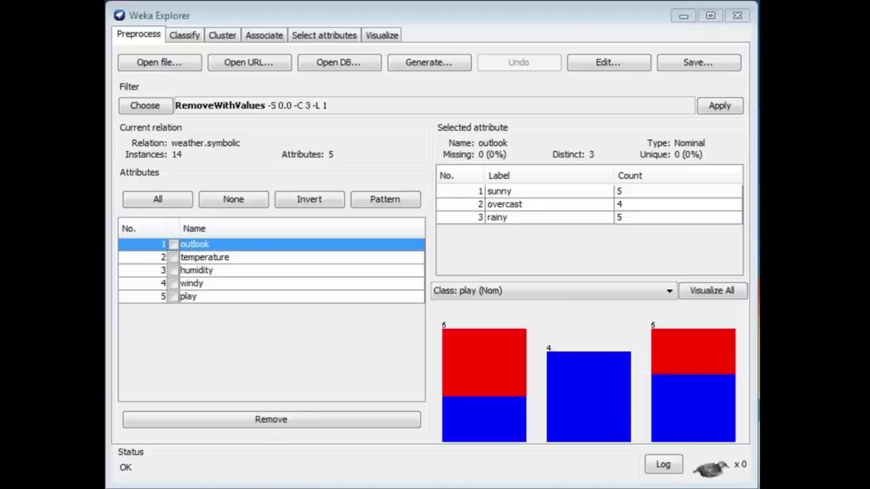
- Open the file dialog showing the Weka datasets folder to load another dataset
click(151, 64)
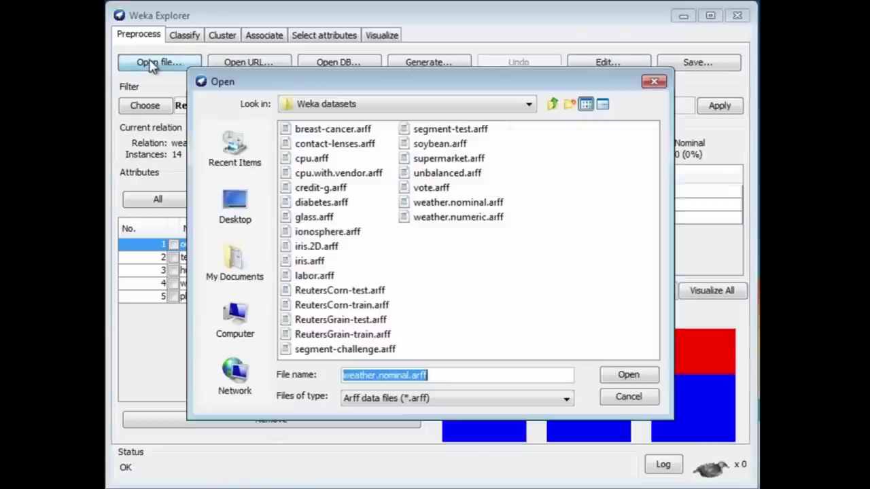
- Load glass.arff and cross-validate J48 on it: 143 of 214 correct (66.8224%)
click(310, 218)
double_click(310, 218)
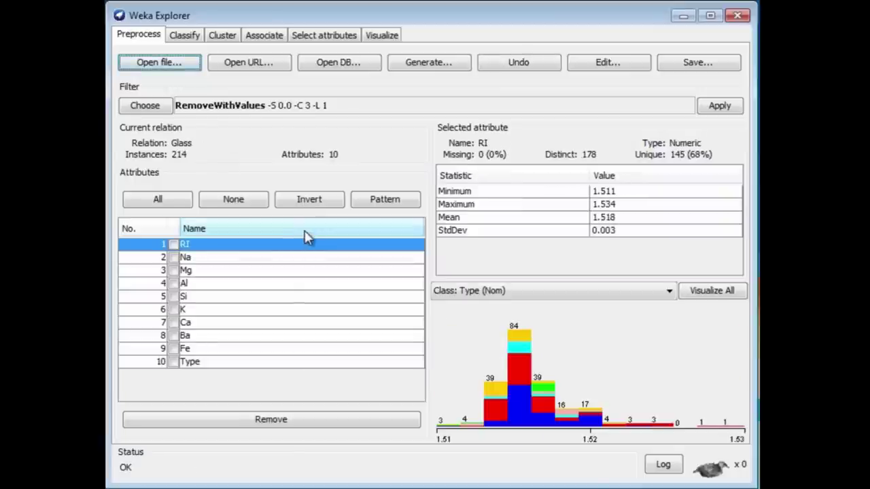
click(191, 38)
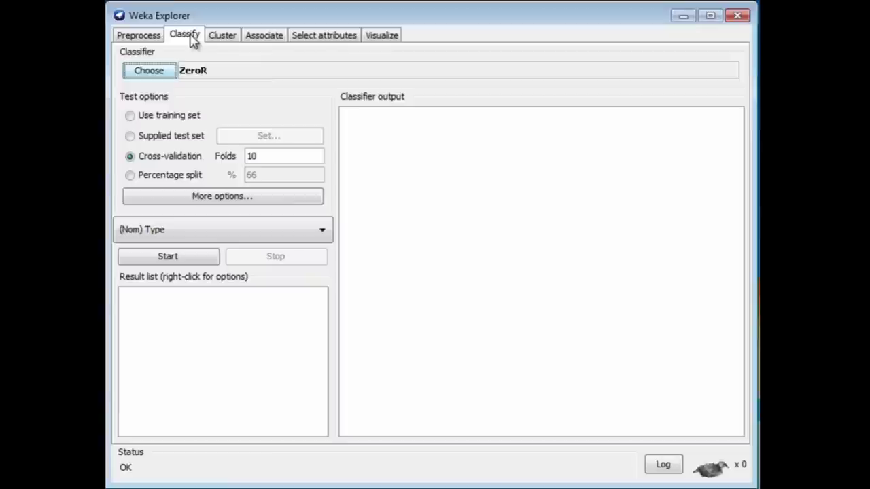
click(146, 72)
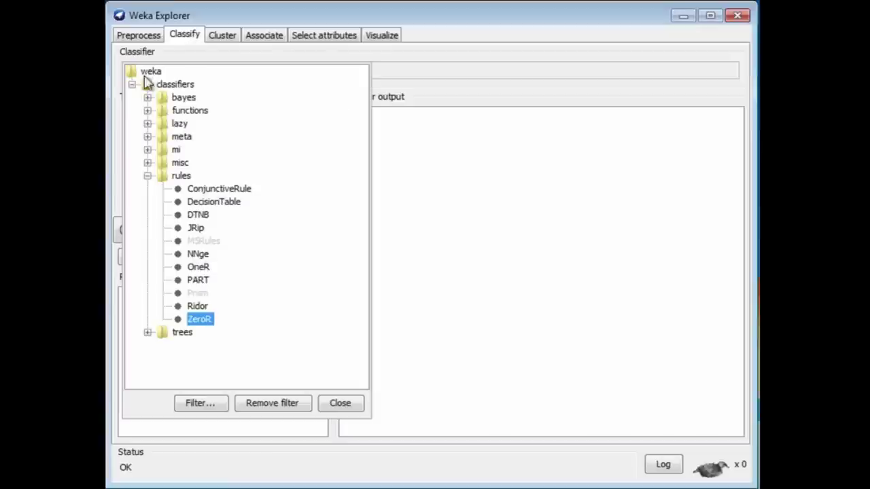
click(148, 334)
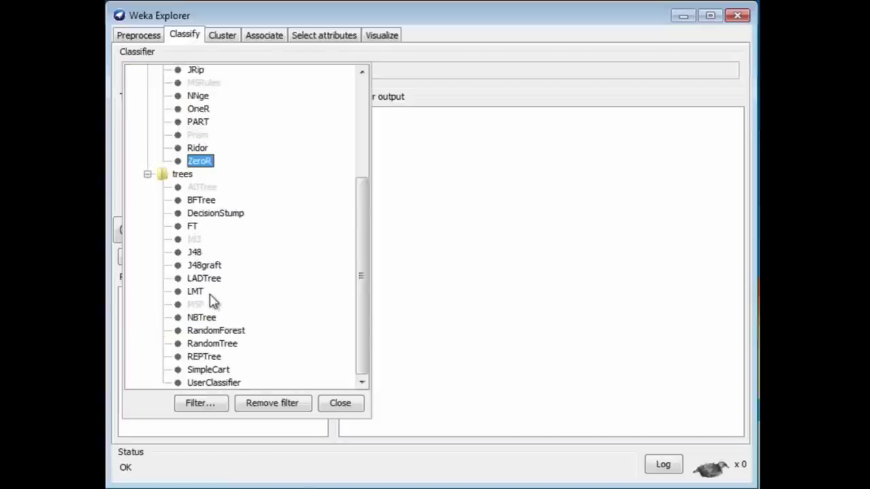
click(199, 253)
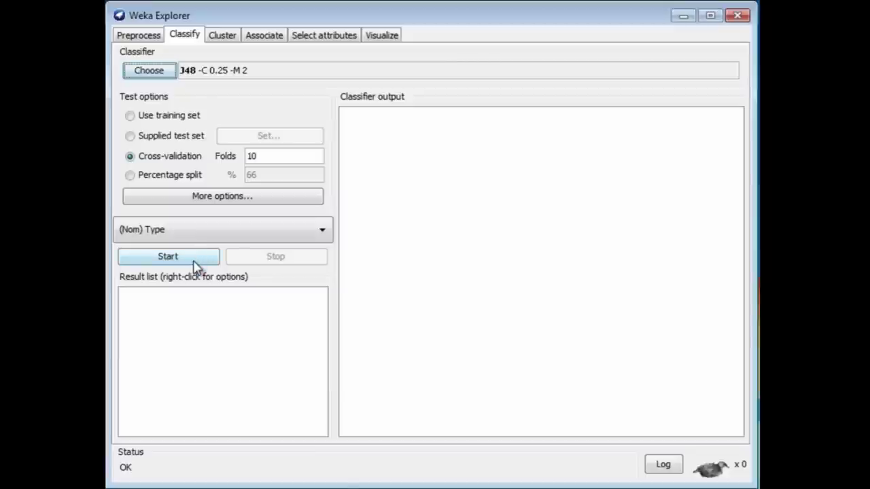
click(195, 259)
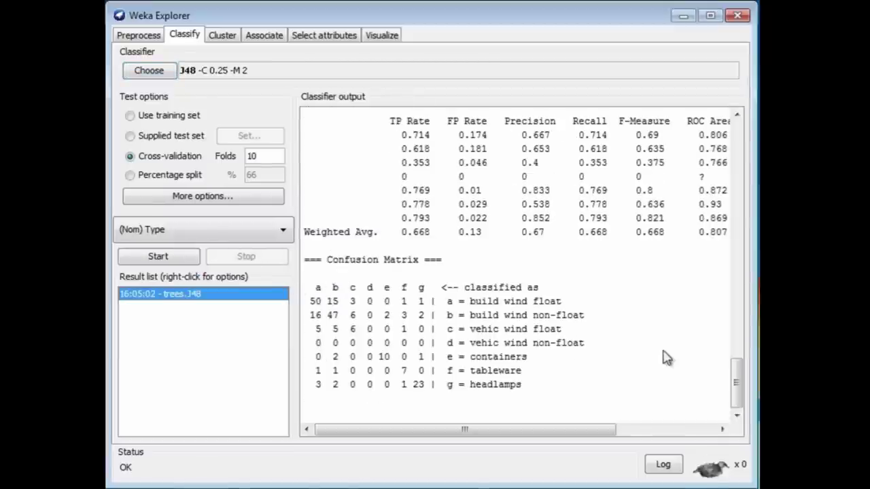
drag(735, 397, 735, 364)
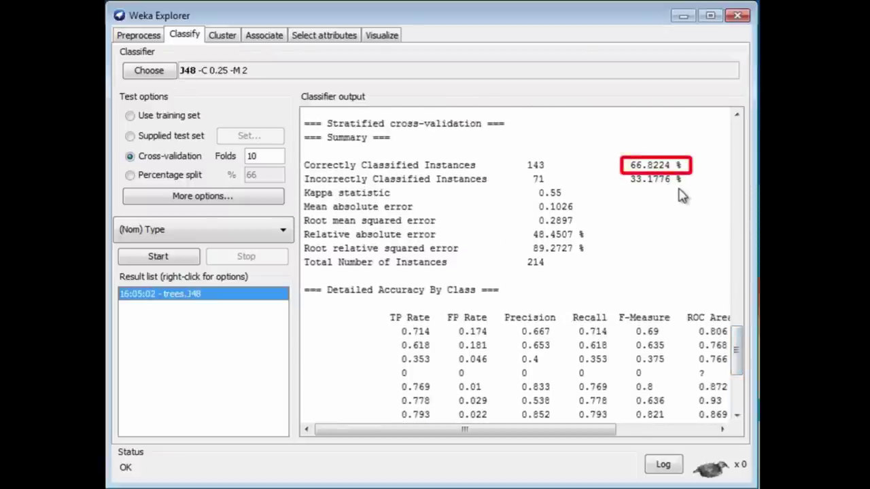
click(129, 34)
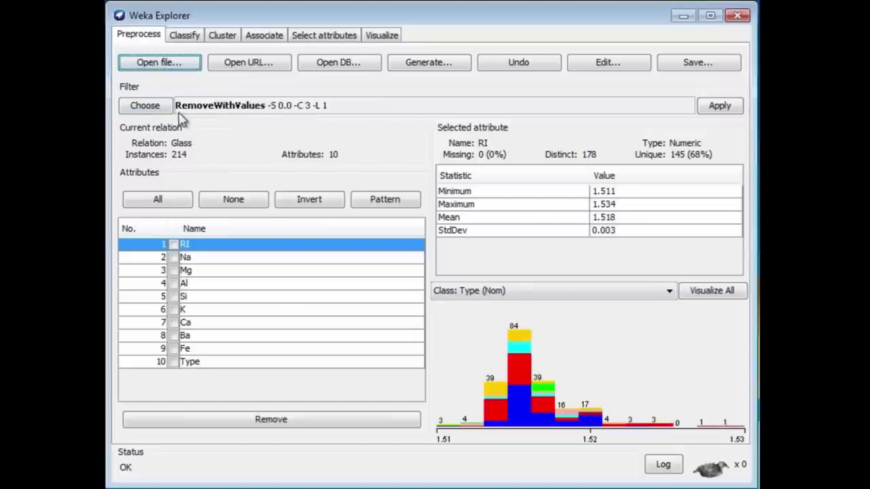
- Remove the Fe attribute and rerun J48: 144 of 214 correct (67.2897%)
click(173, 349)
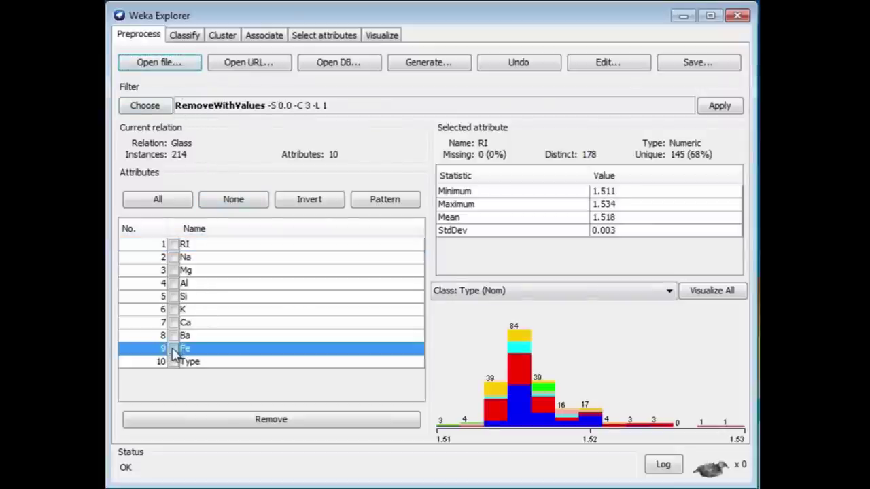
click(227, 422)
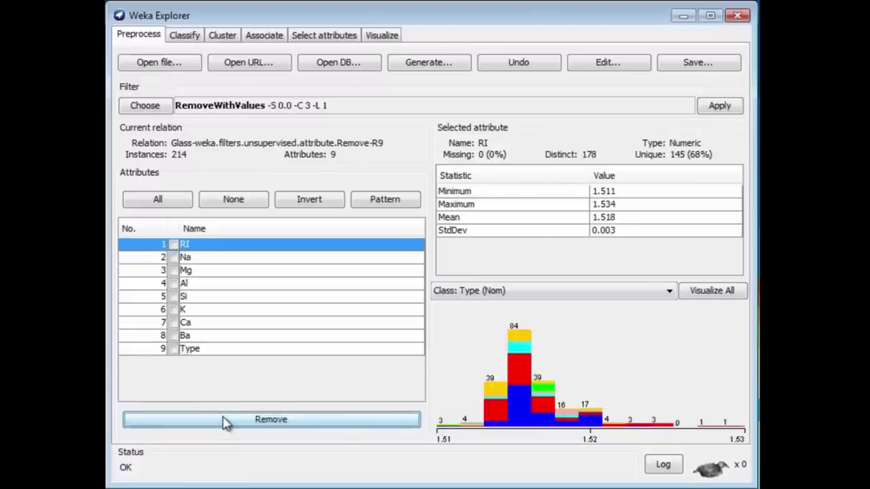
click(191, 43)
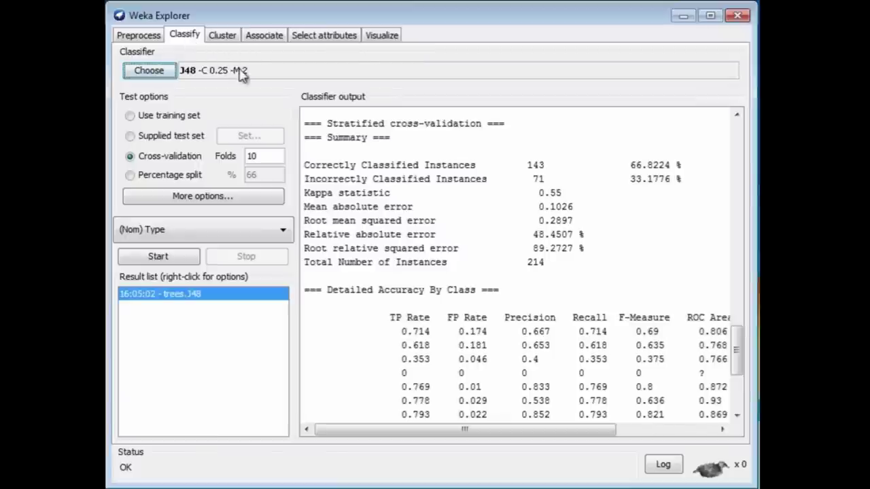
click(182, 258)
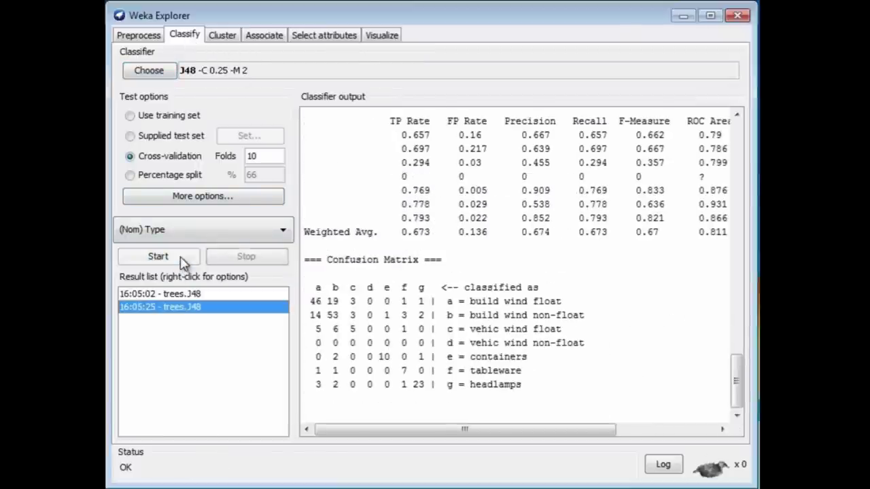
drag(748, 395, 736, 360)
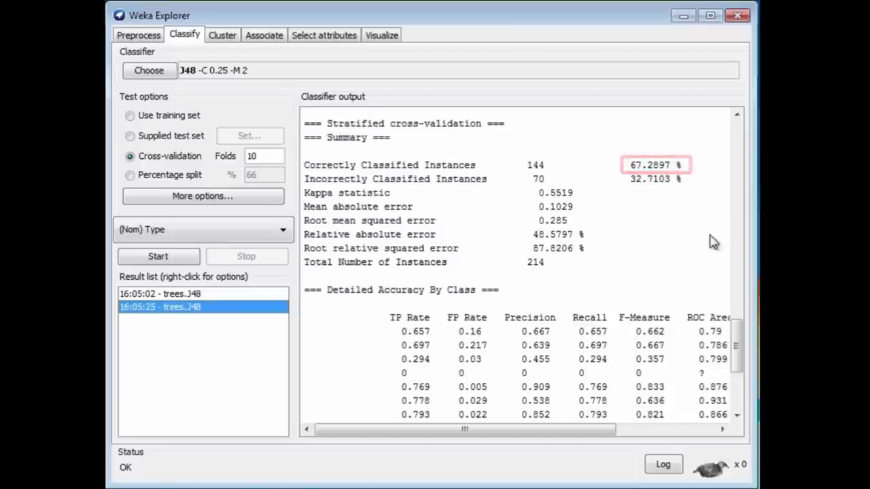
- Remove Na, Al, Si, K, Ca and Ba, keeping only RI, Mg and Type
click(146, 36)
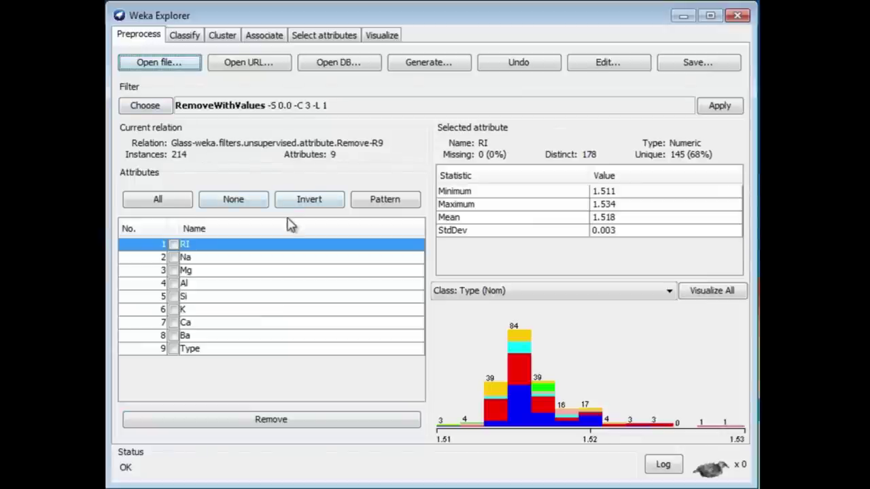
click(174, 258)
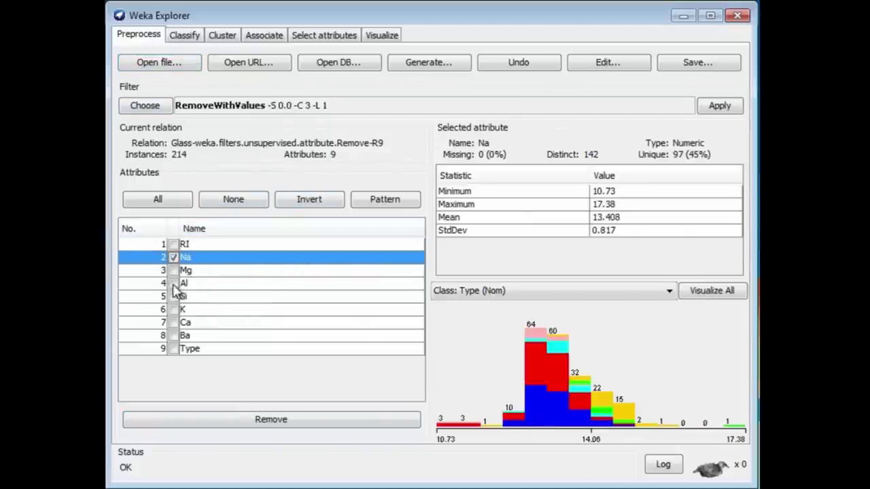
click(173, 284)
click(174, 297)
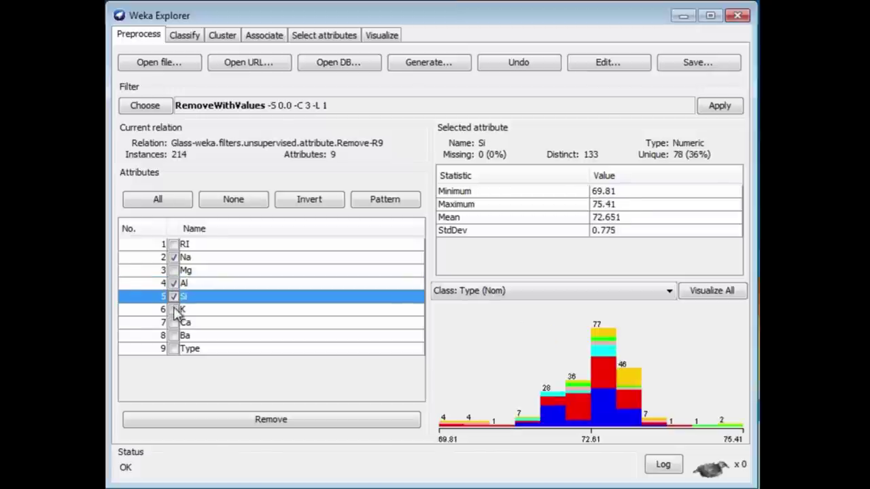
click(174, 310)
click(174, 323)
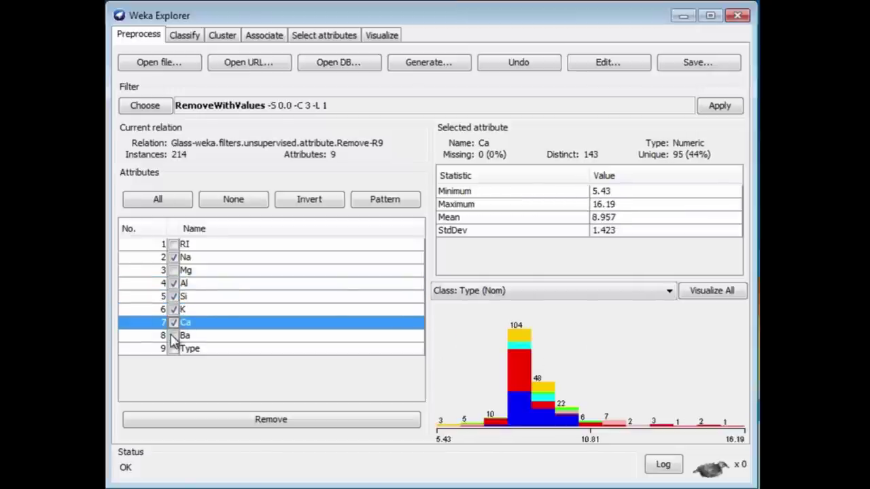
click(174, 336)
click(246, 420)
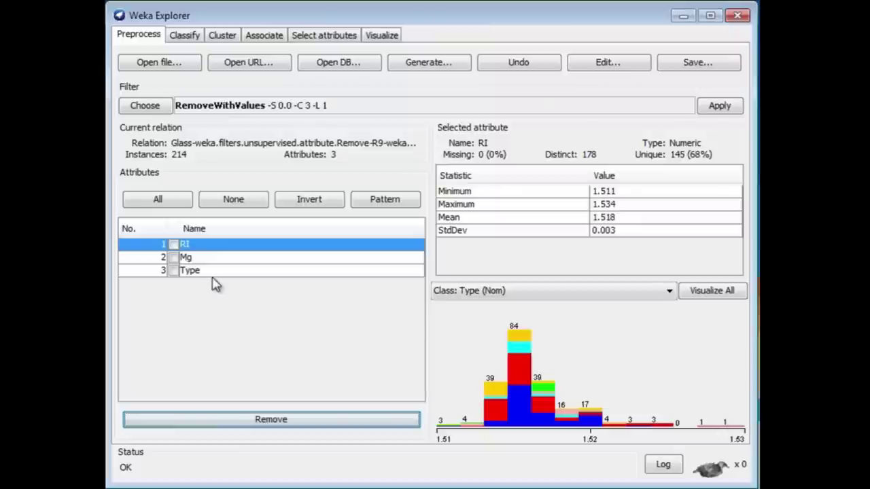
- Rerun J48 on the three-attribute data: 147 of 214 correct (68.6916%)
click(183, 38)
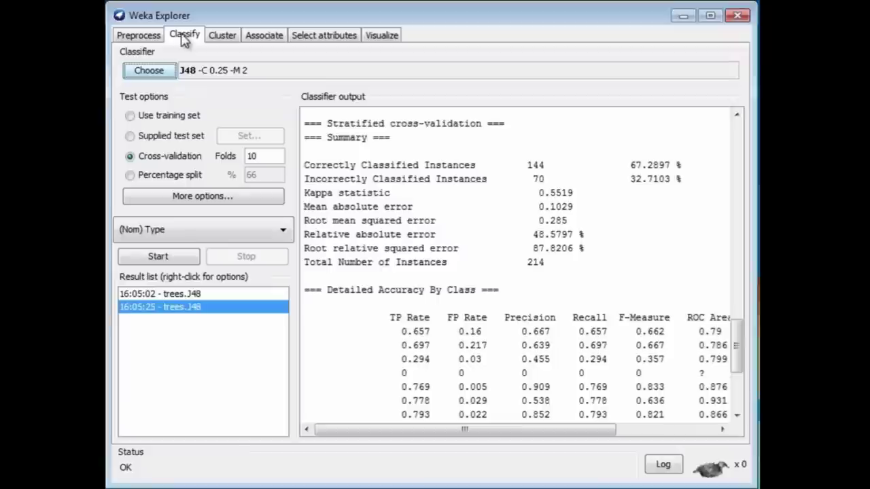
click(170, 257)
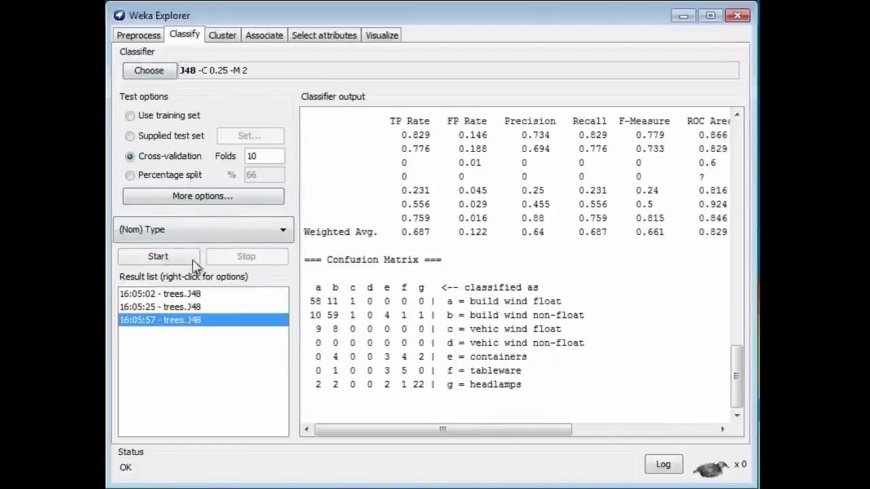
drag(738, 384, 741, 336)
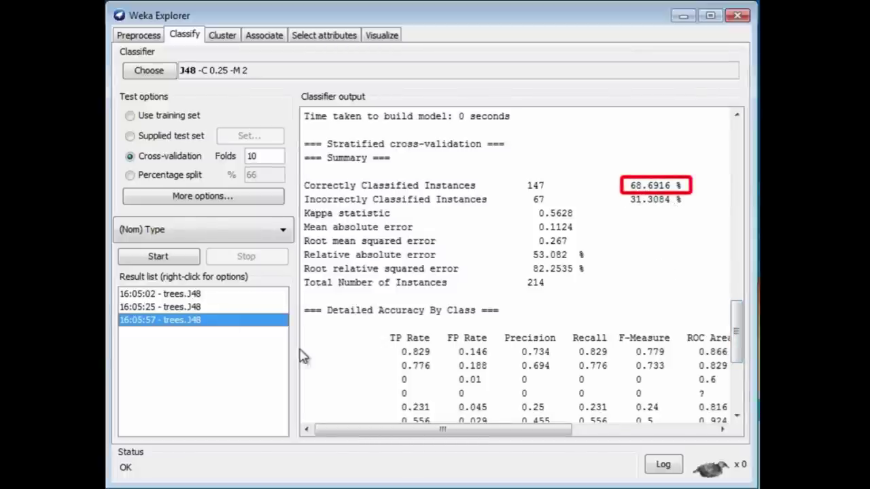
right_click(200, 327)
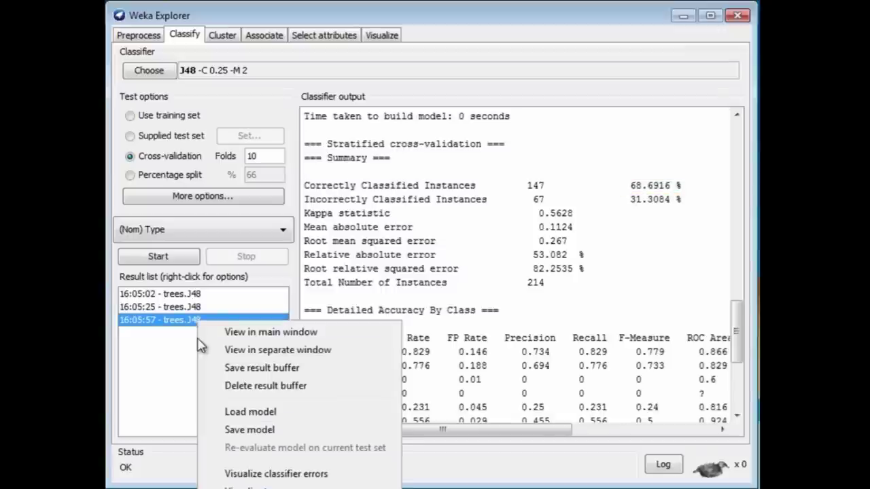
- Show the third run's J48 decision tree, rooted on Mg at 2.68, fitted to the window
click(252, 487)
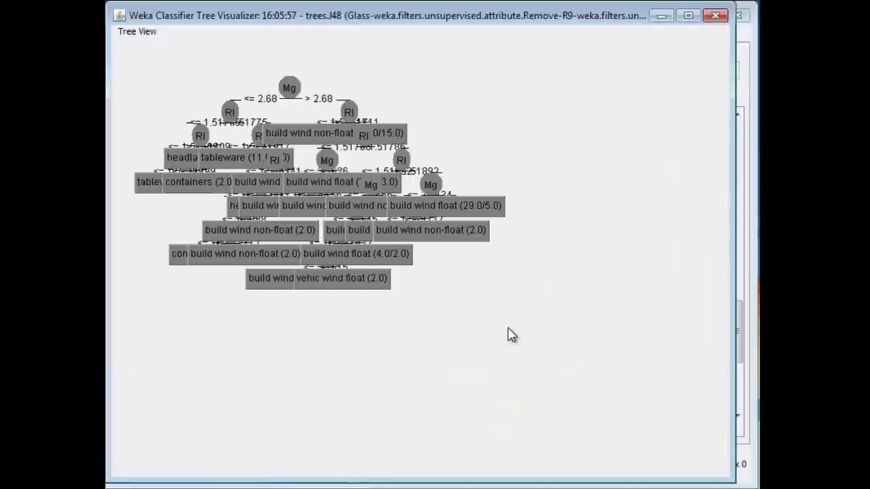
right_click(512, 335)
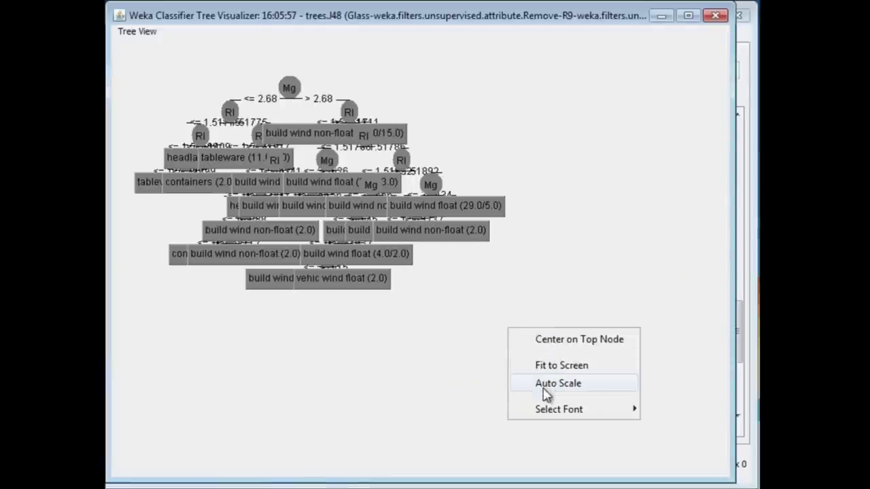
click(550, 366)
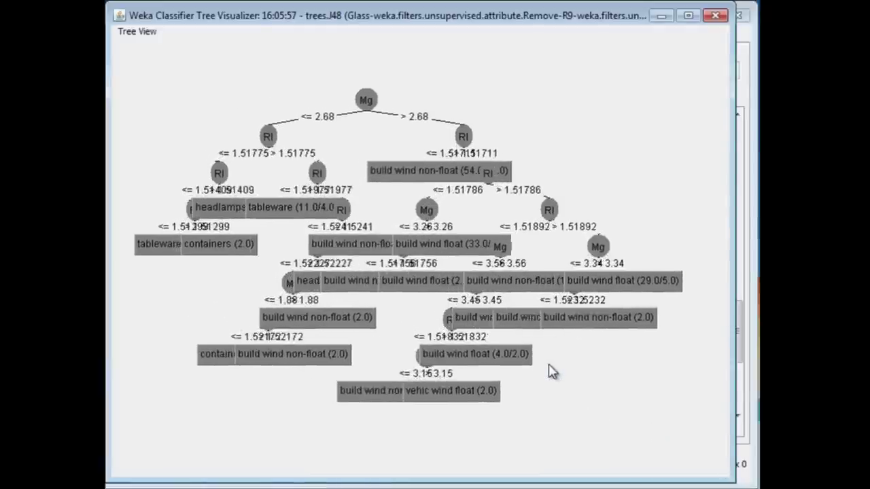